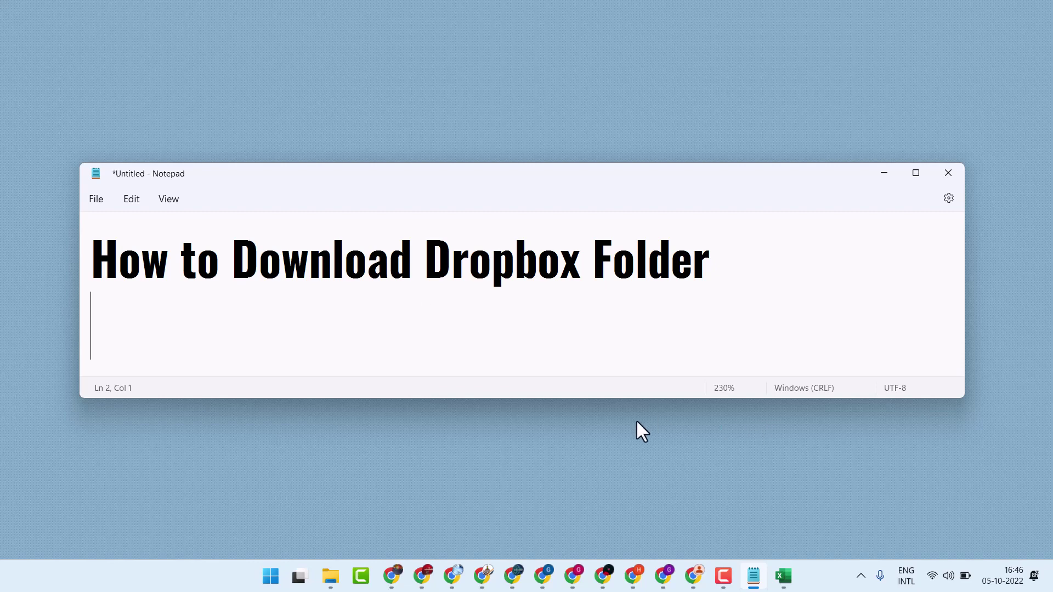
Bring the Chrome window with the Gmail inbox to the front and select its address bar
left_click(452, 576)
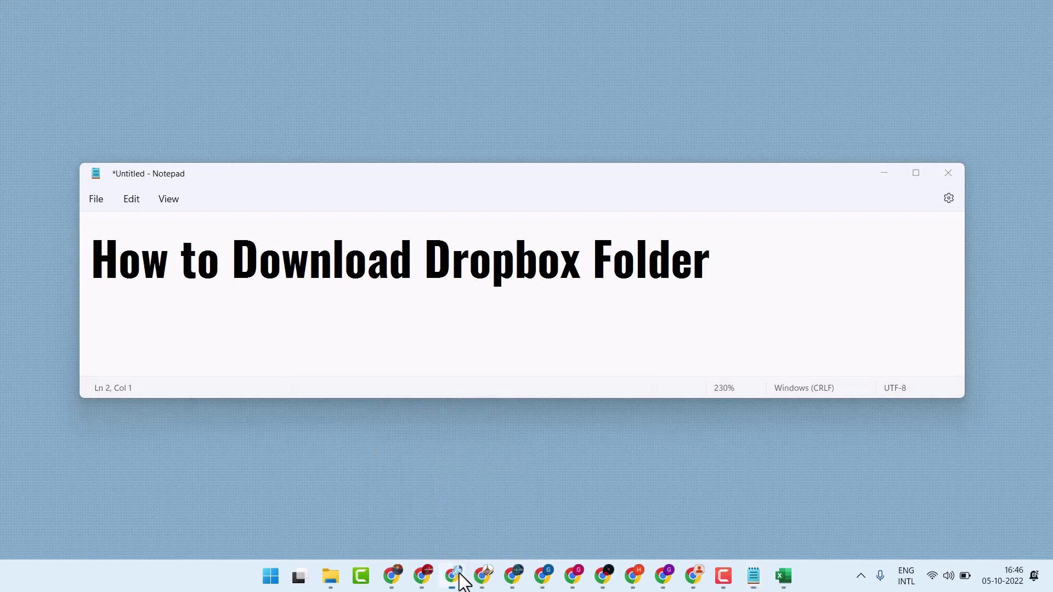
left_click(344, 32)
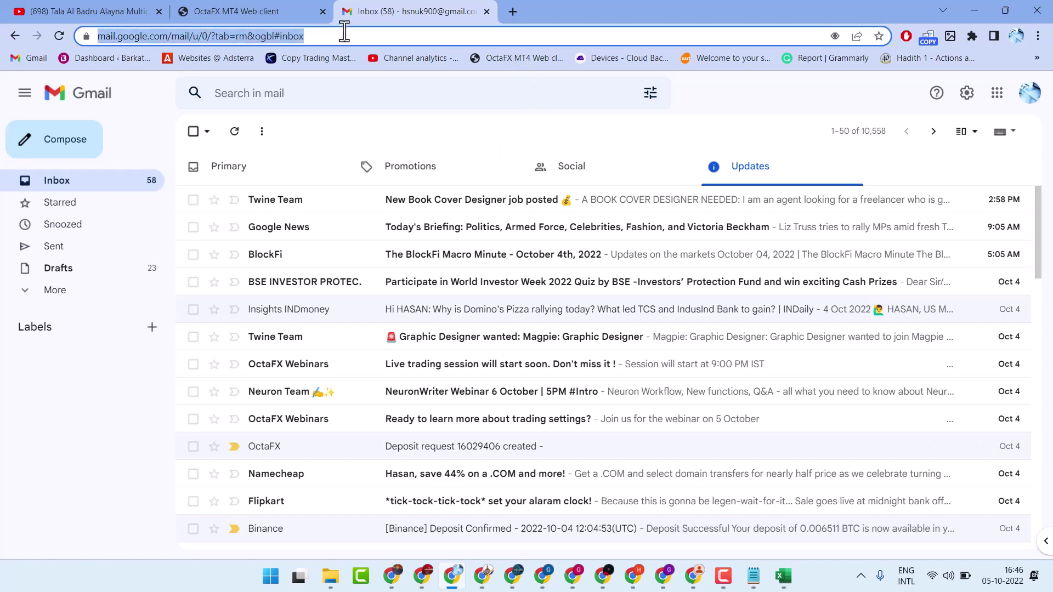
Search Google for 'dropbox' and follow the result to the Dropbox sign-in page
type("dr")
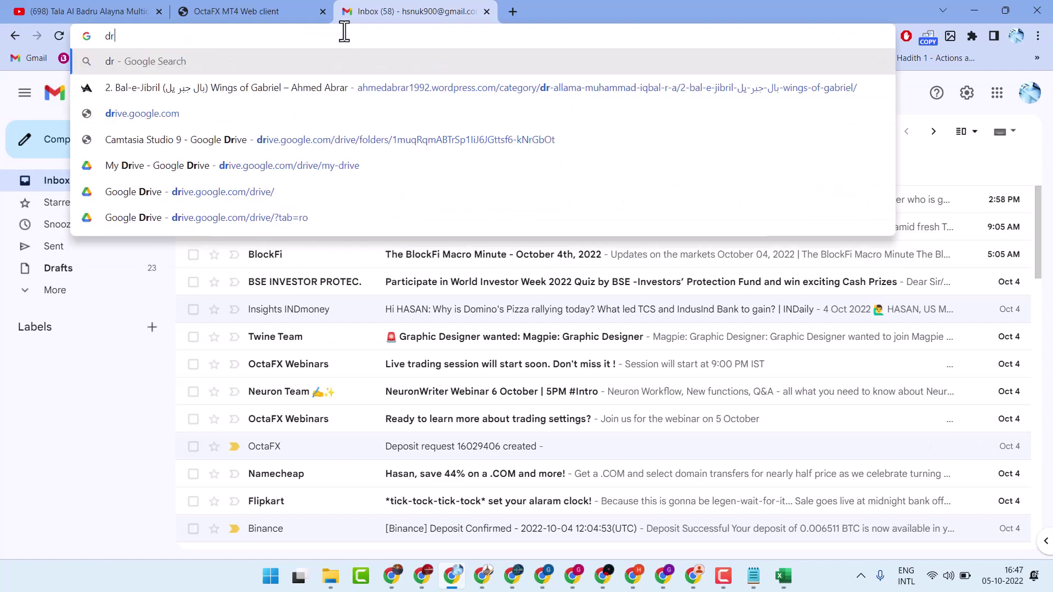
type("op")
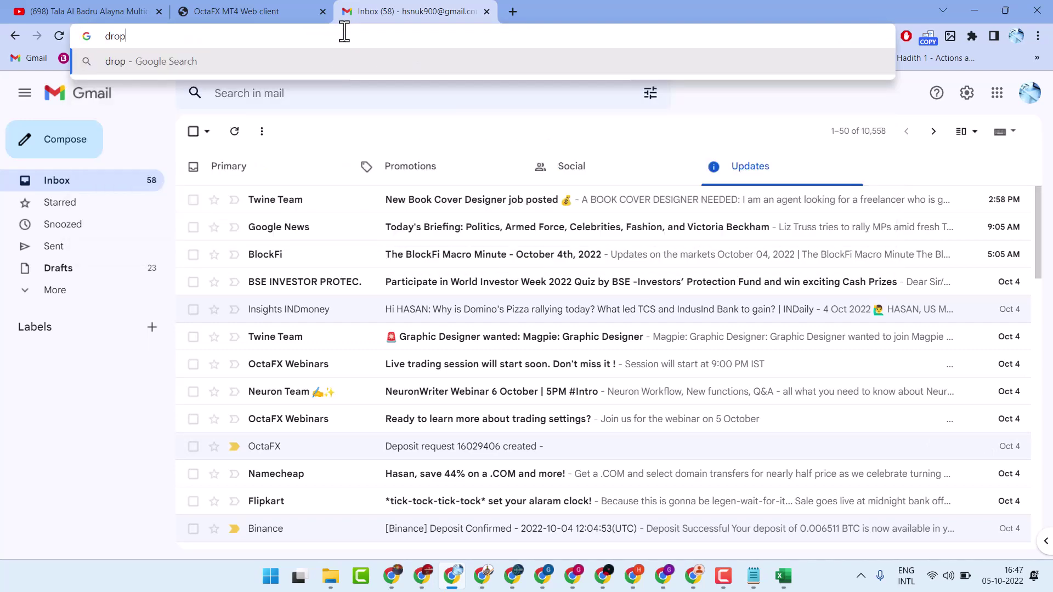
type("box")
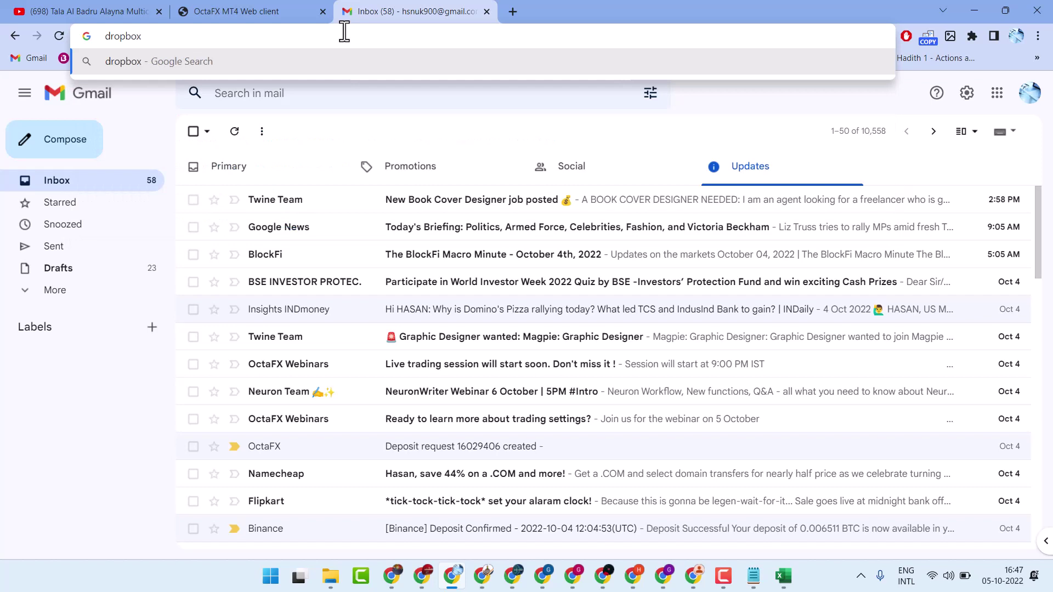
key("Return")
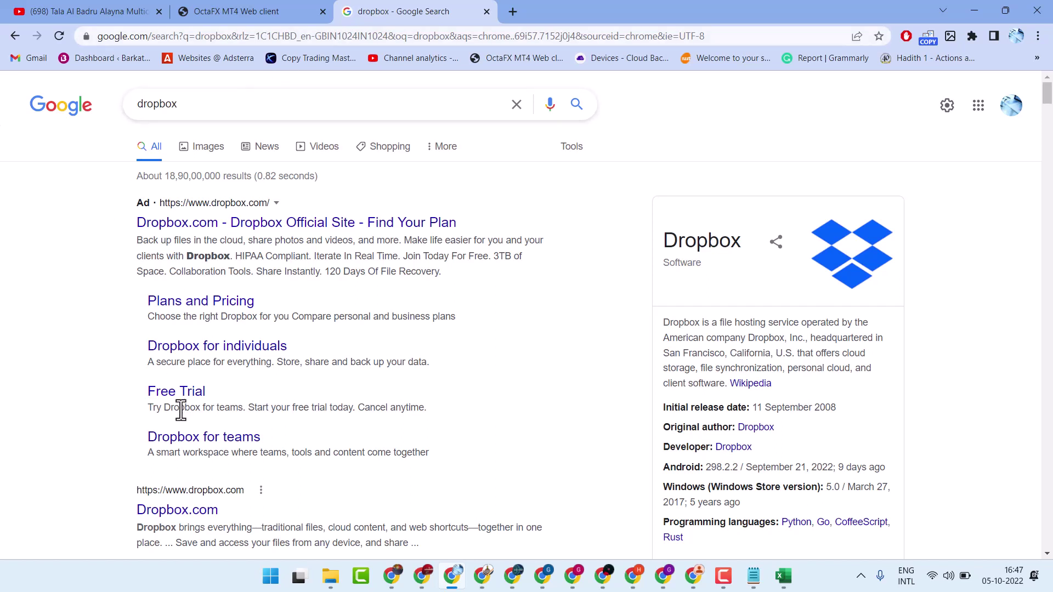
scroll(165, 439, "down", 1)
left_click(170, 509)
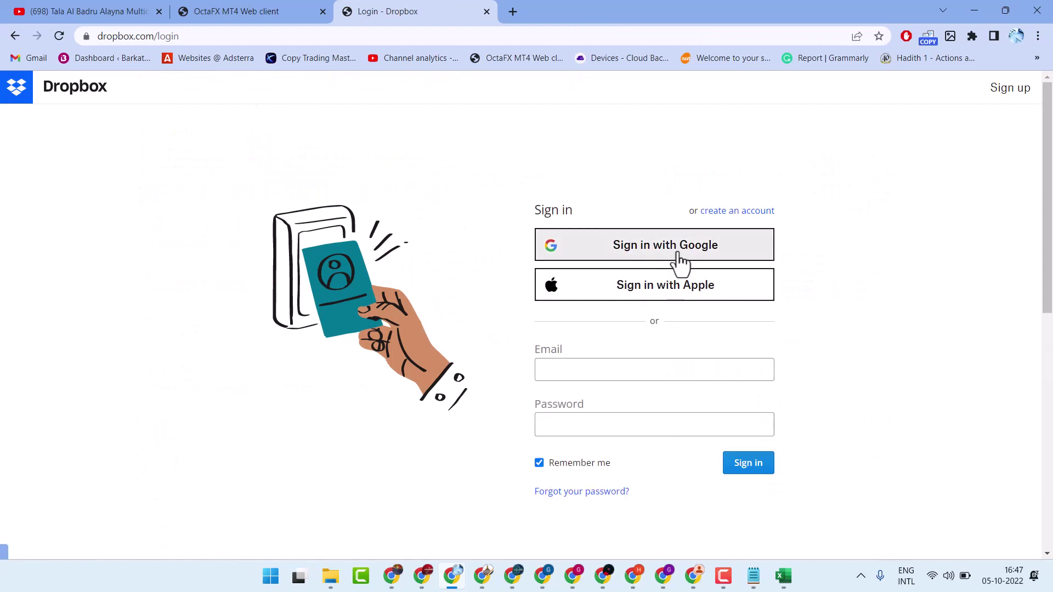
Sign in to Dropbox with a Google account
left_click(671, 248)
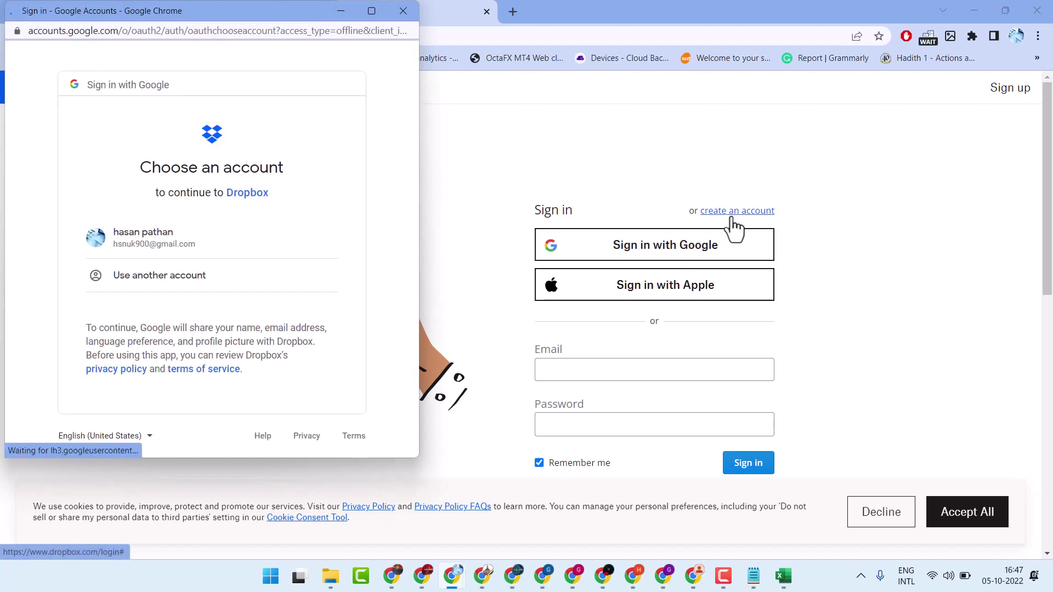
left_click(145, 246)
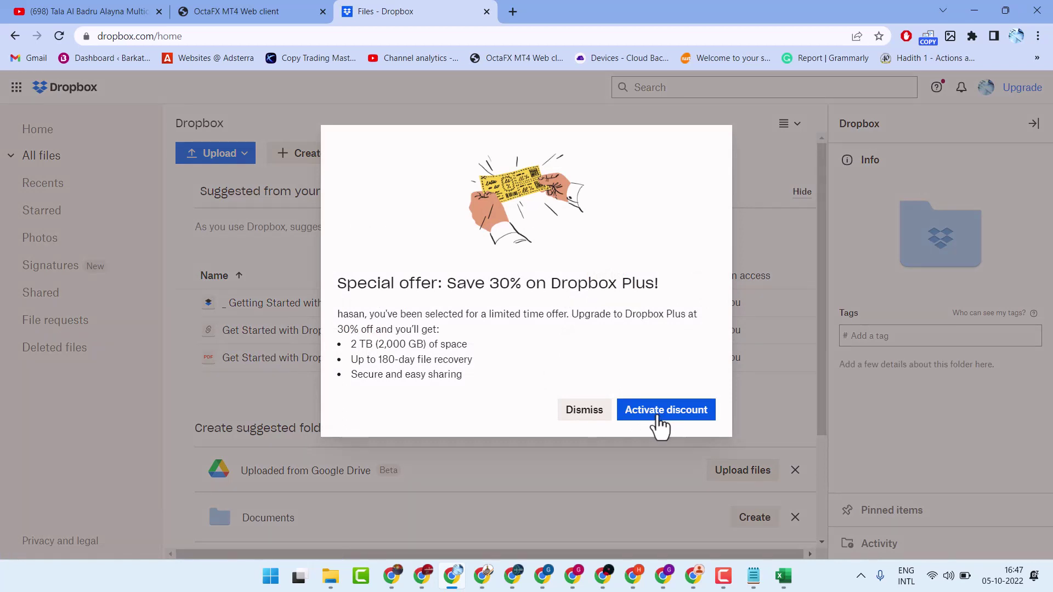
Dismiss the 30% Dropbox Plus offer and create the suggested Documents folder
left_click(578, 412)
scroll(363, 371, "down", 3)
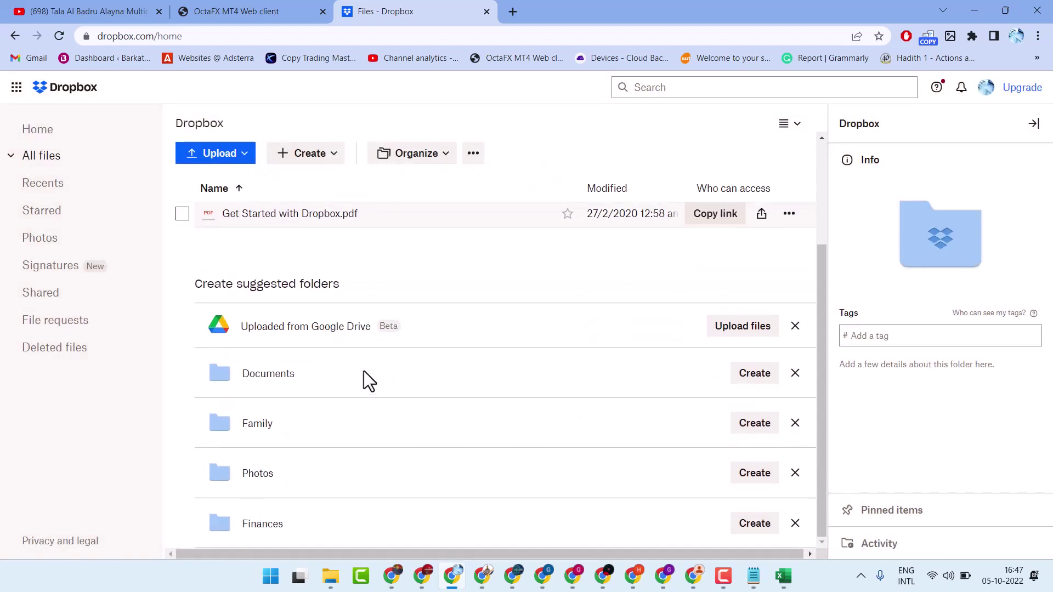
right_click(225, 377)
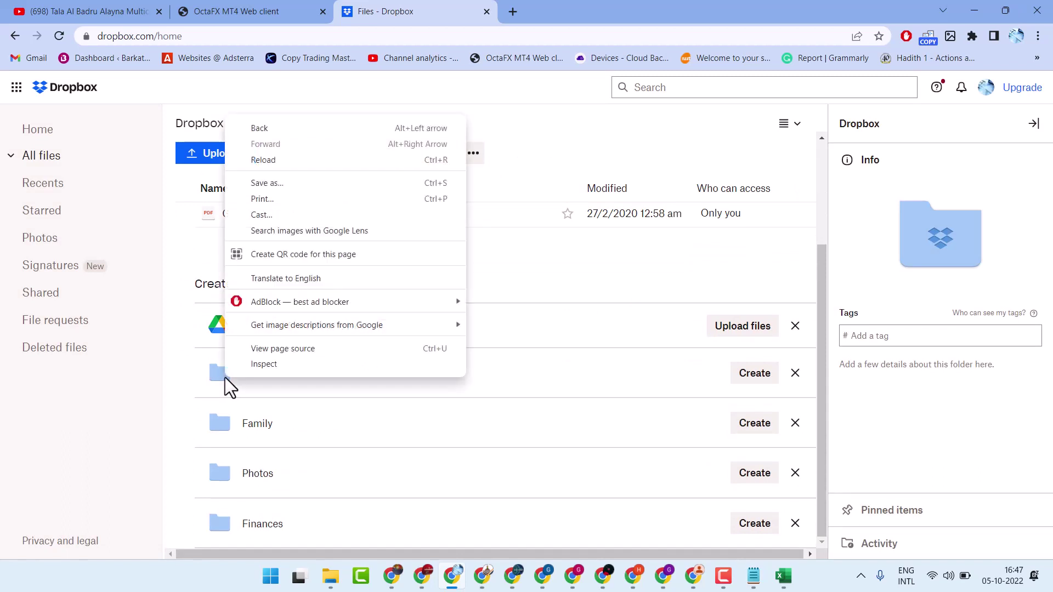
key("Escape")
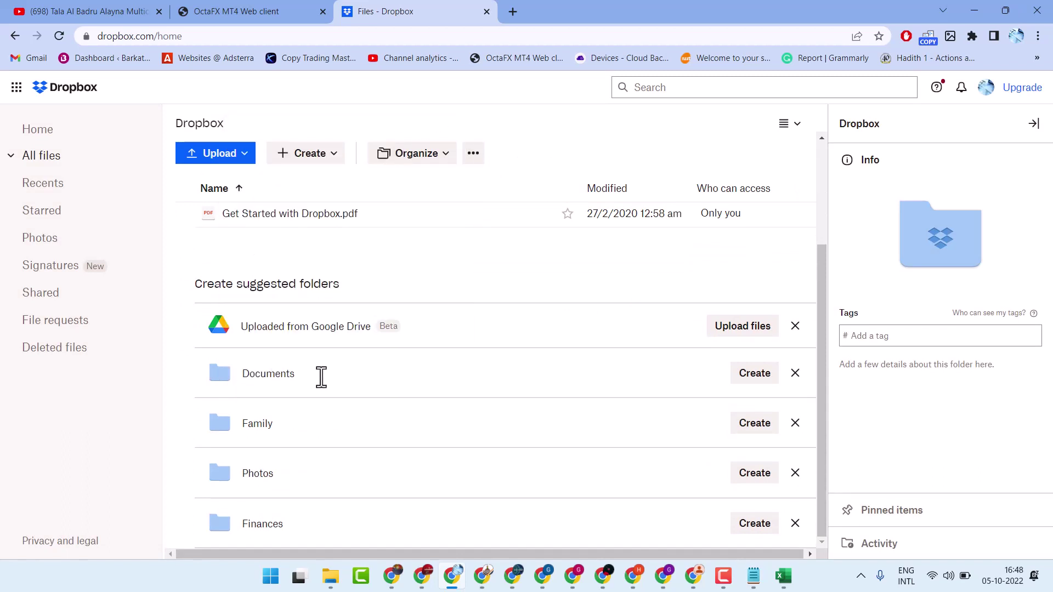
left_click(743, 375)
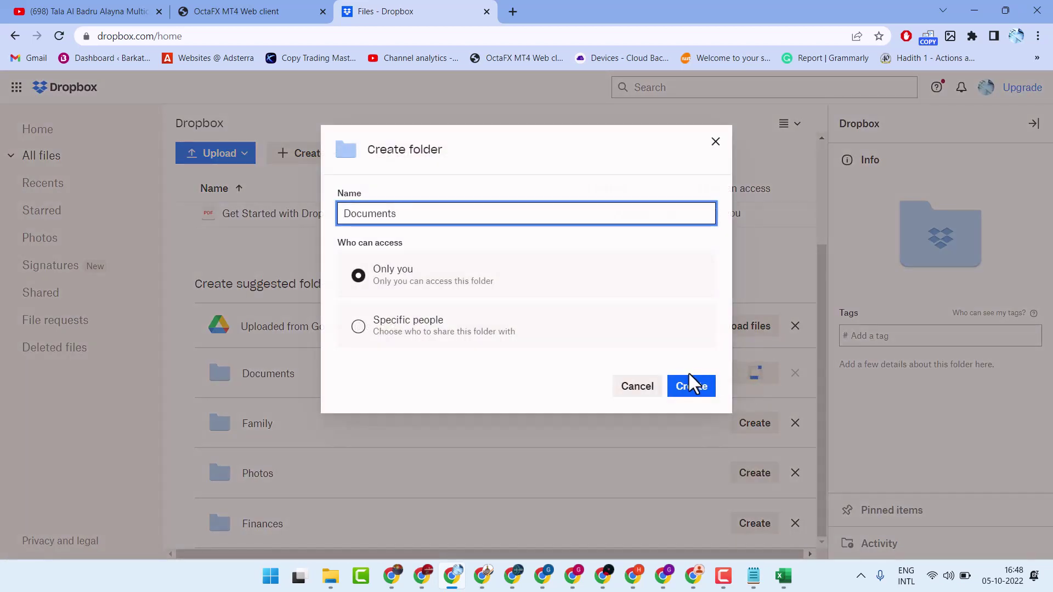
left_click(691, 387)
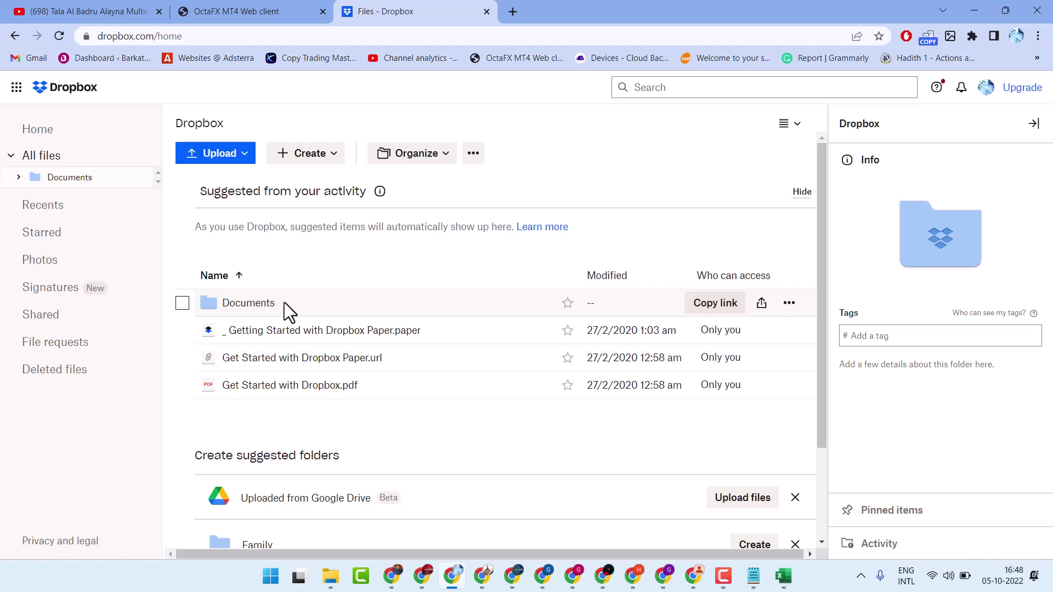
Download the Documents folder from the file list as Documents.zip
left_click(183, 303)
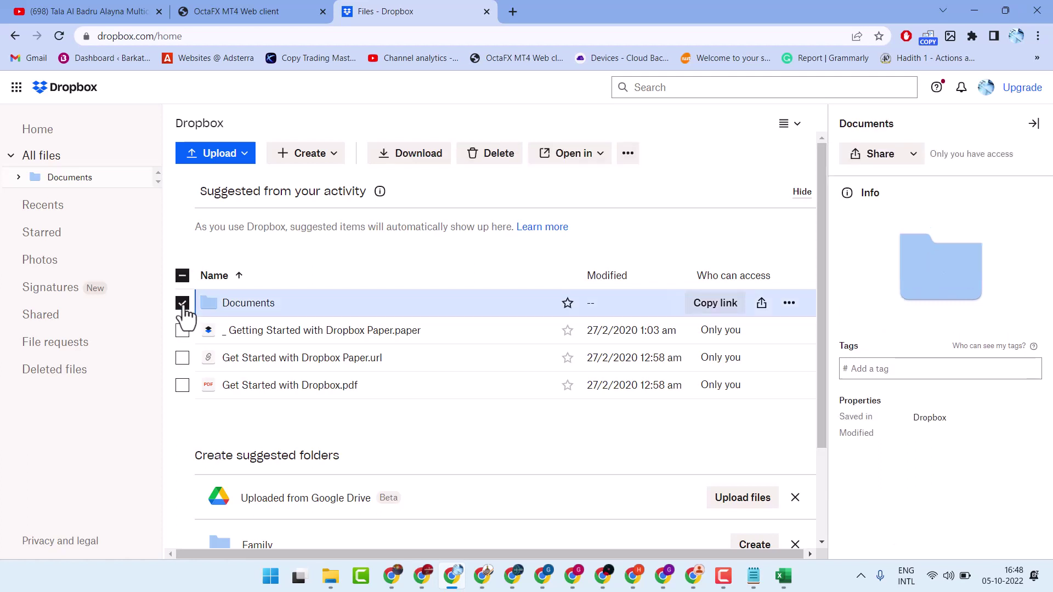
left_click(790, 305)
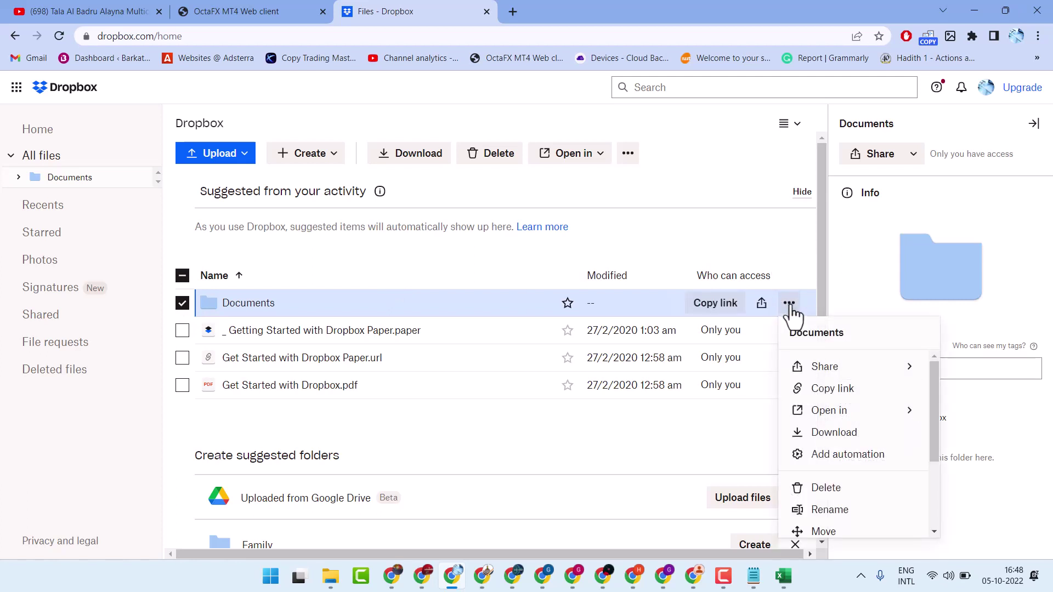
left_click(829, 433)
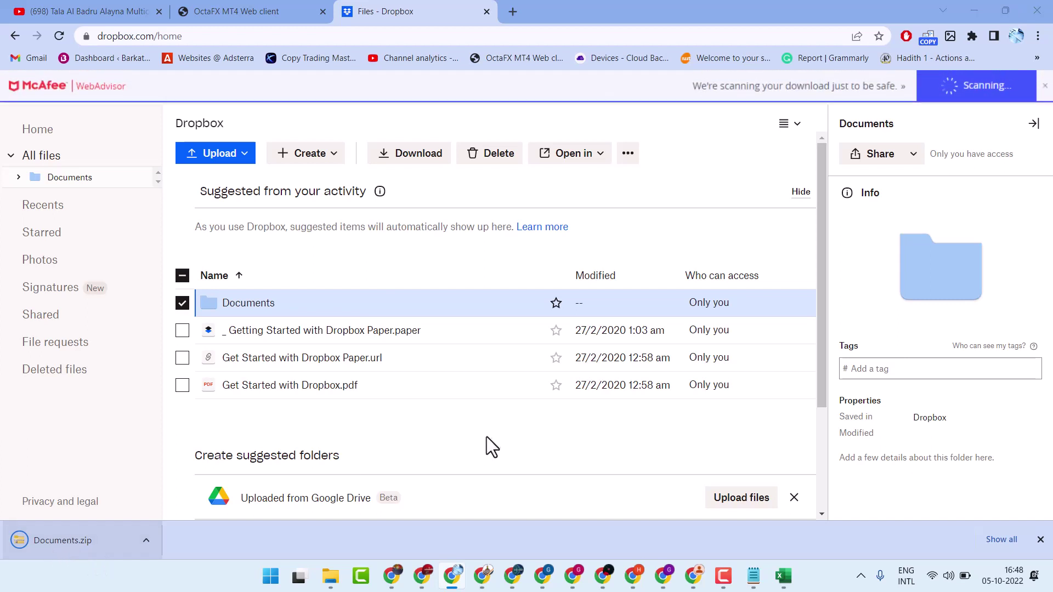
left_click(182, 304)
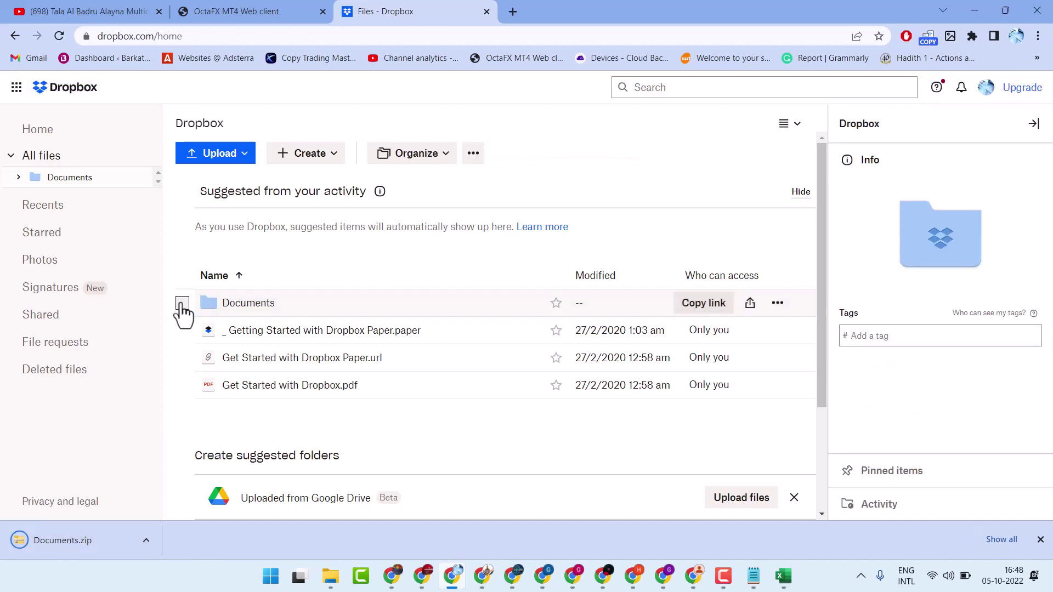
Download 'Get Started with Dropbox Paper.url', keeping it despite Chrome's harmful-file warning
left_click(183, 360)
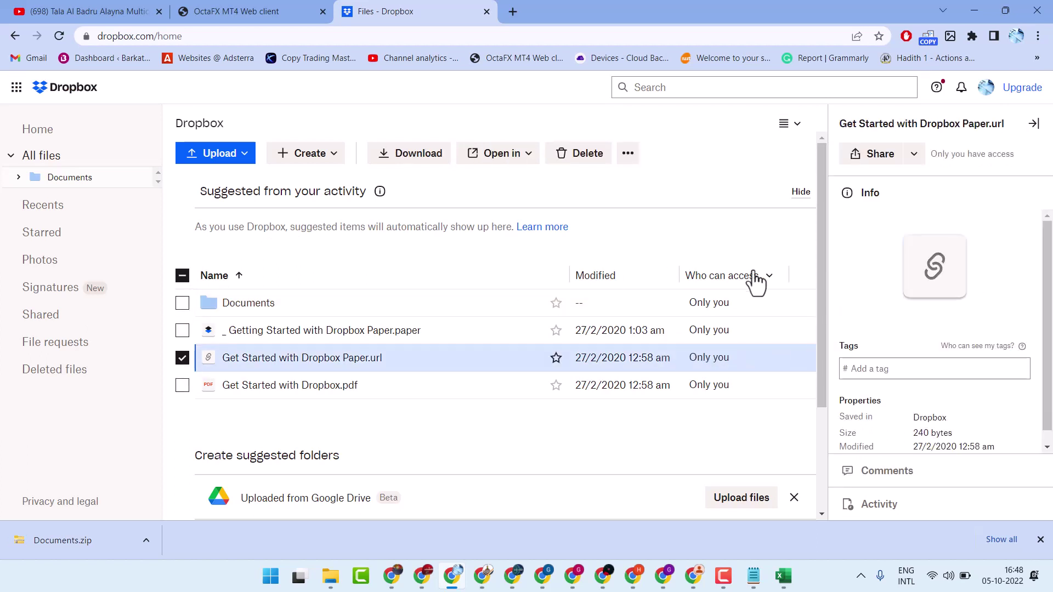
left_click(777, 359)
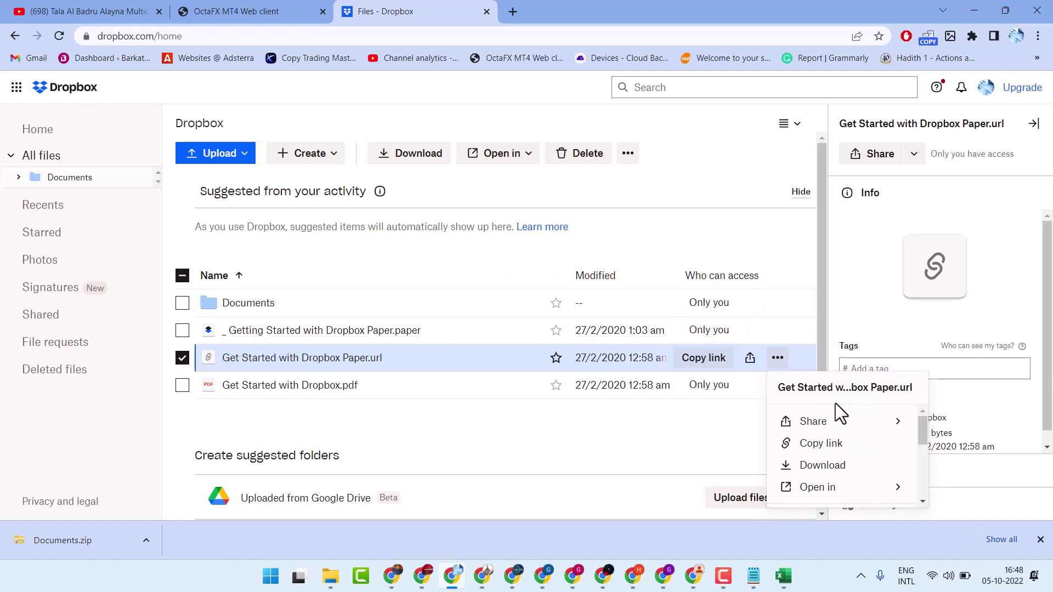
left_click(823, 466)
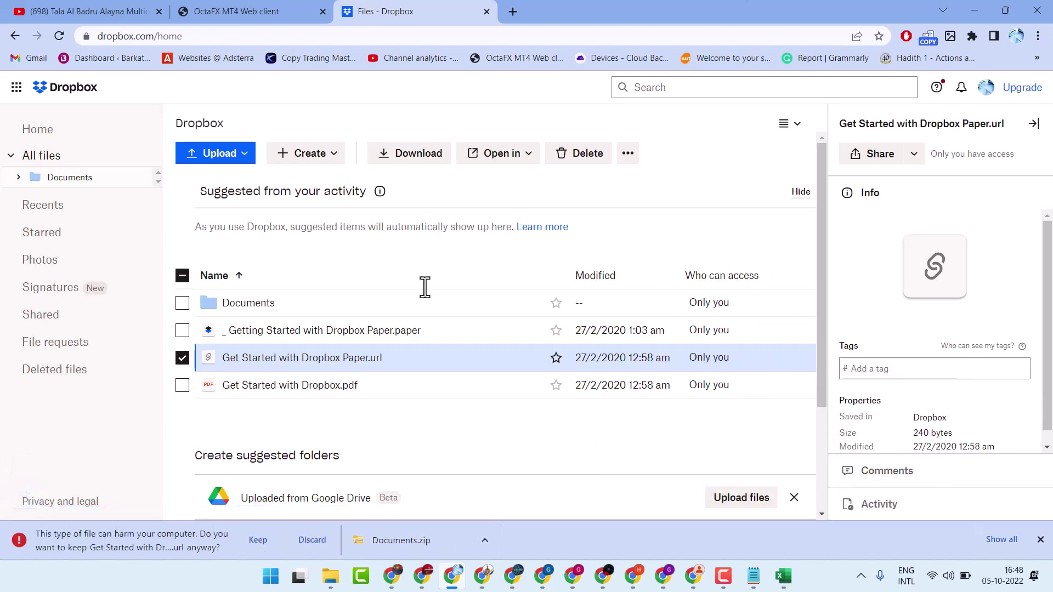
left_click(258, 541)
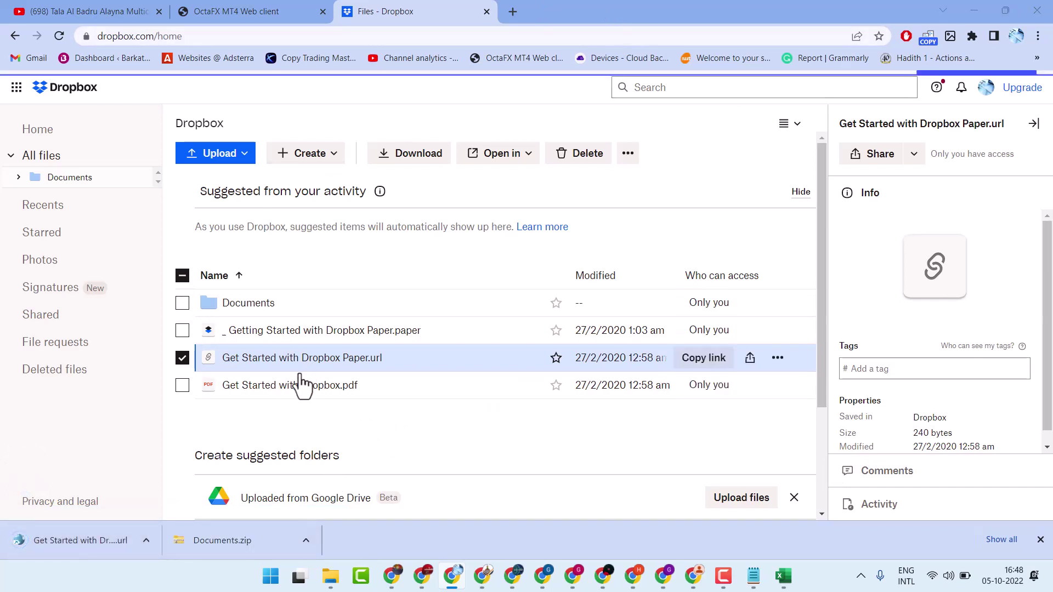
left_click(183, 359)
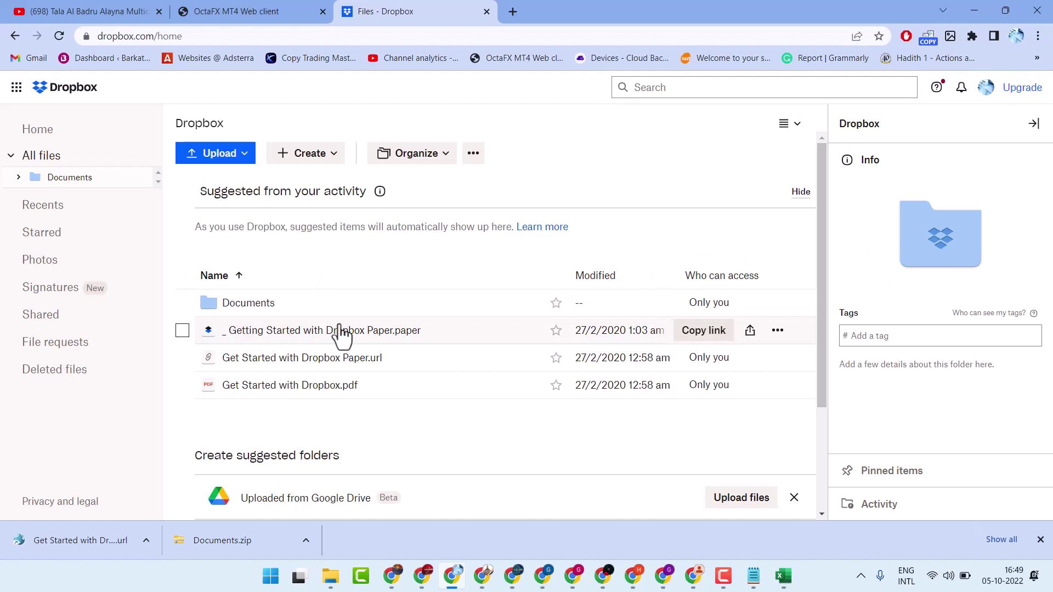
Copy the Documents folder's view-only shared link and open a blank tab
left_click(183, 303)
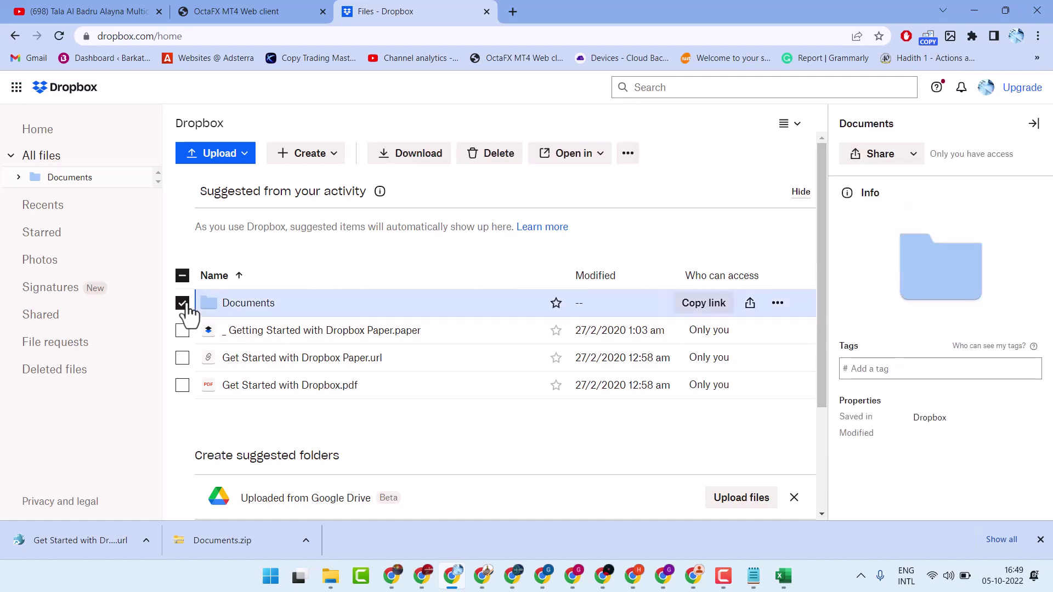
left_click(707, 307)
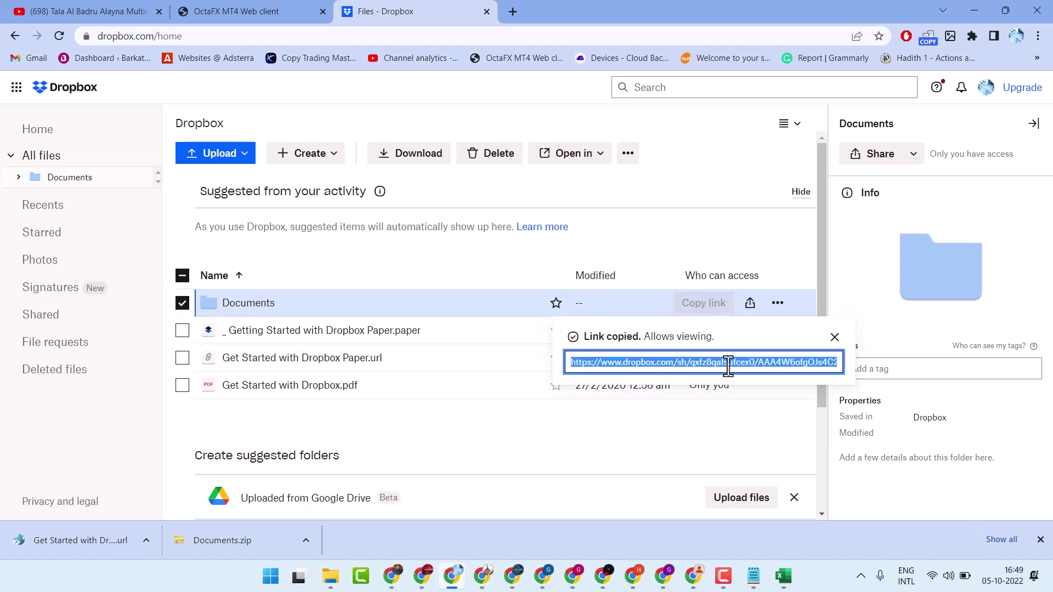
right_click(727, 365)
left_click(758, 378)
left_click(511, 12)
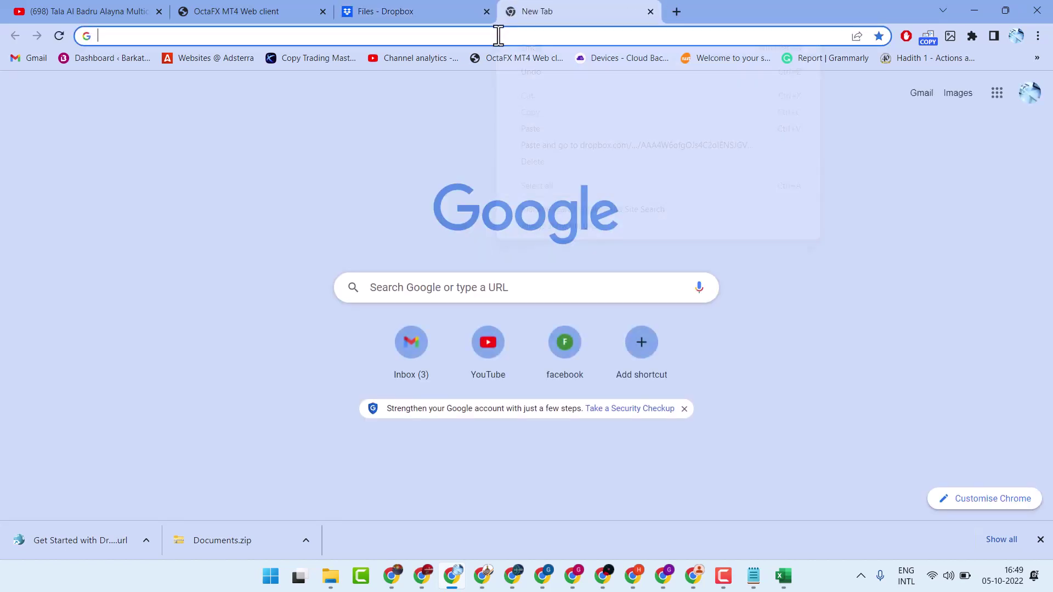
Open the copied shared link in the new tab, then switch to the YouTube Chrome window
right_click(500, 35)
left_click(610, 144)
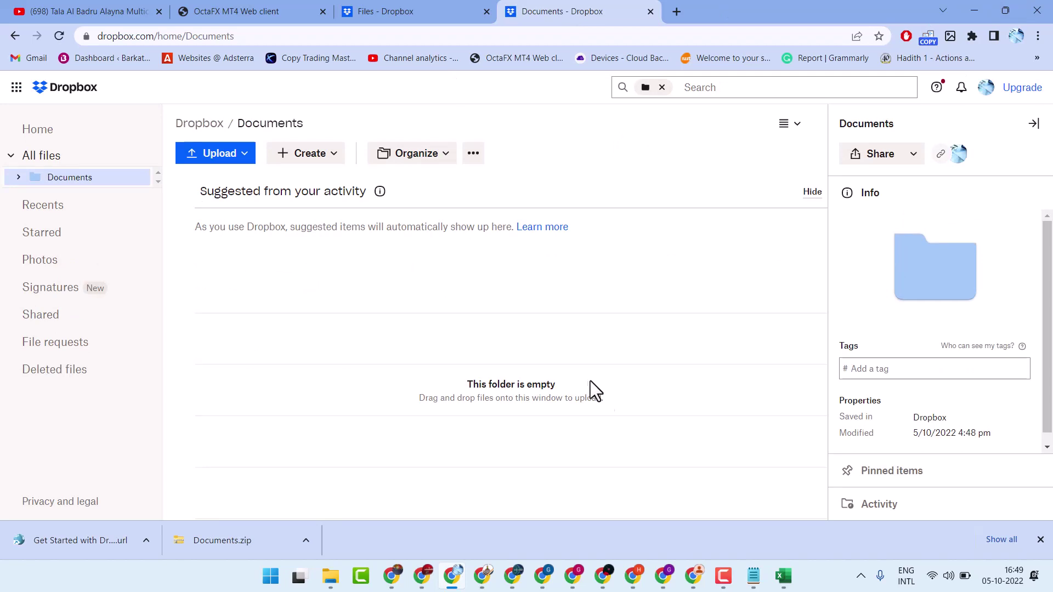
left_click(692, 576)
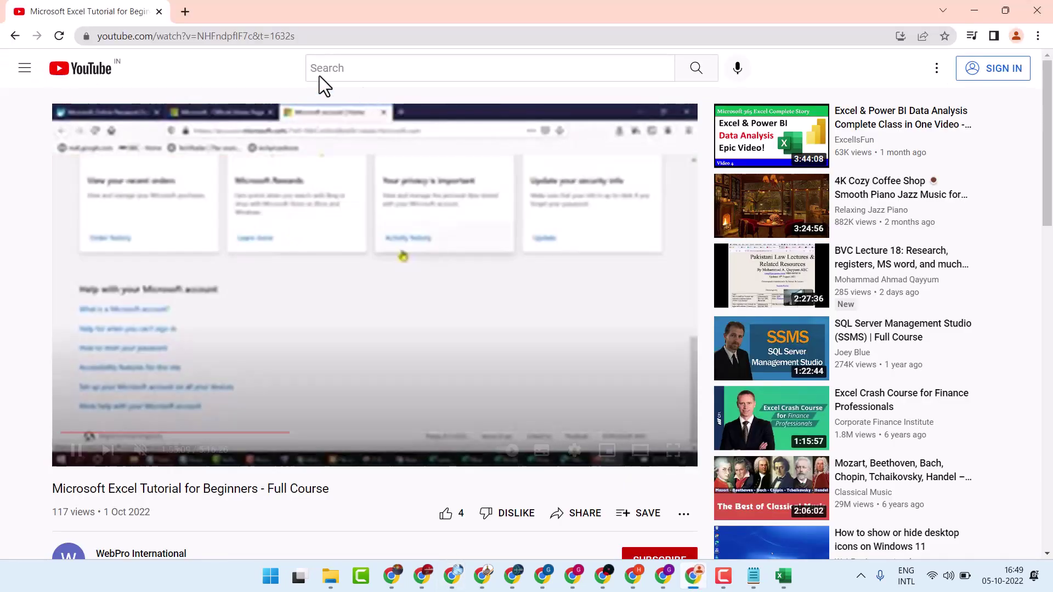
Open the shared link in a new tab there and download the folder as Documents (1).zip
left_click(186, 12)
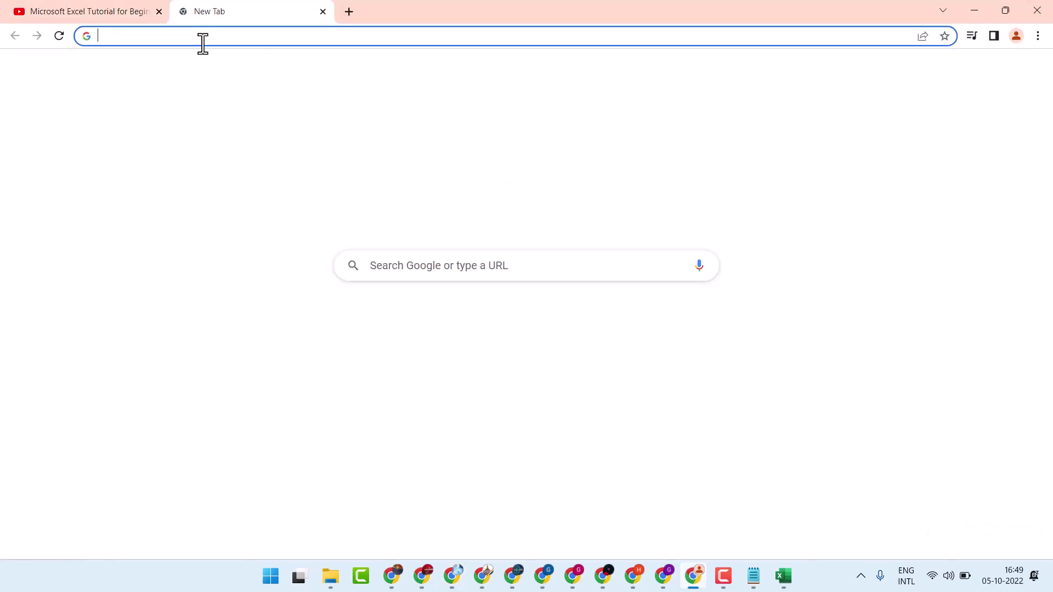
right_click(202, 39)
left_click(321, 157)
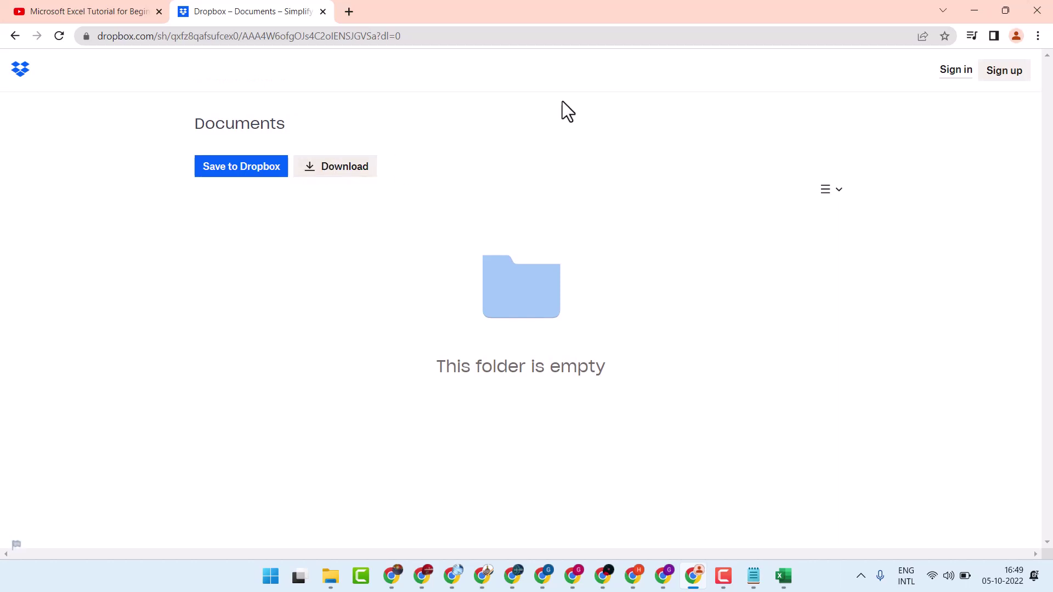
left_click(340, 169)
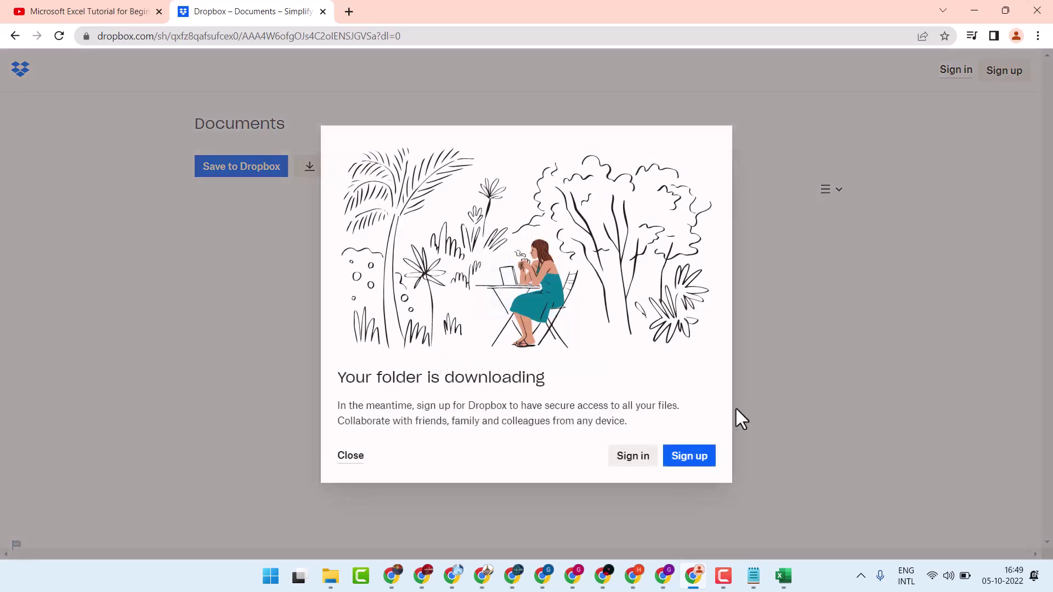
left_click(651, 460)
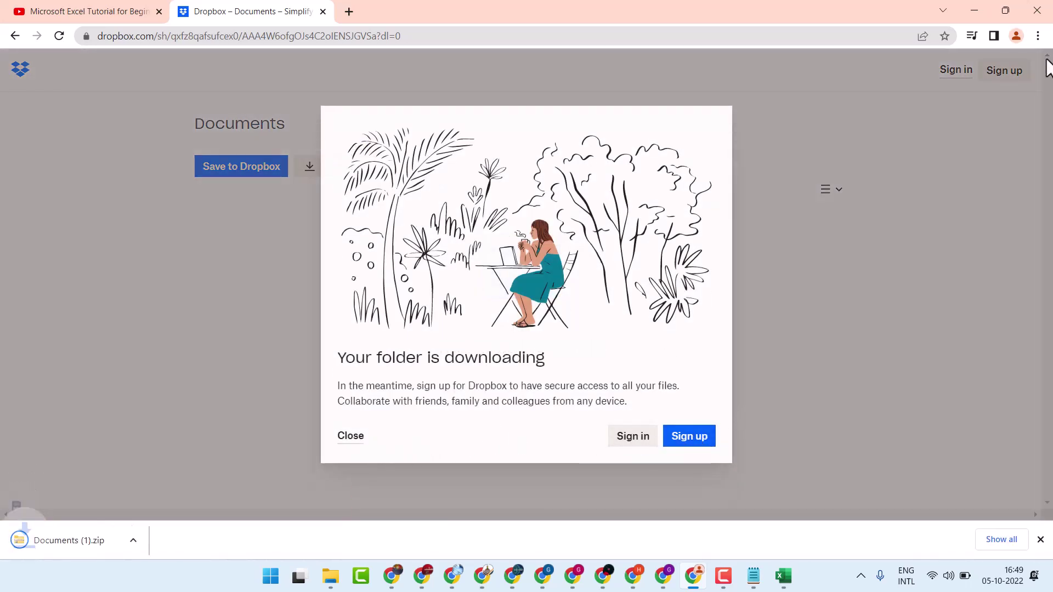